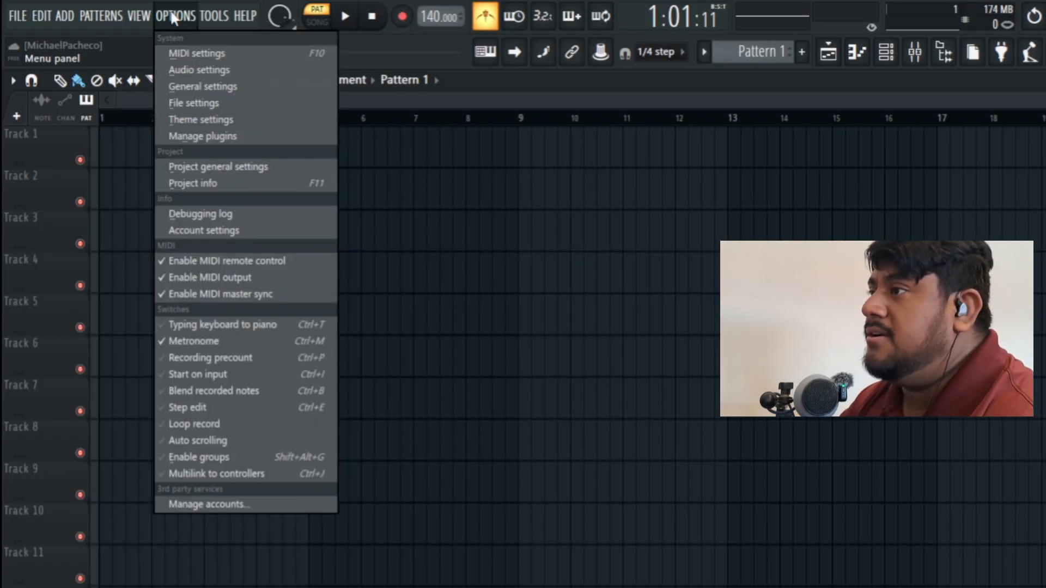
Step: Review the audio settings, checking the available output devices with UMC ASIO Driver selected and the driver's ASIO buffer size options
click(208, 69)
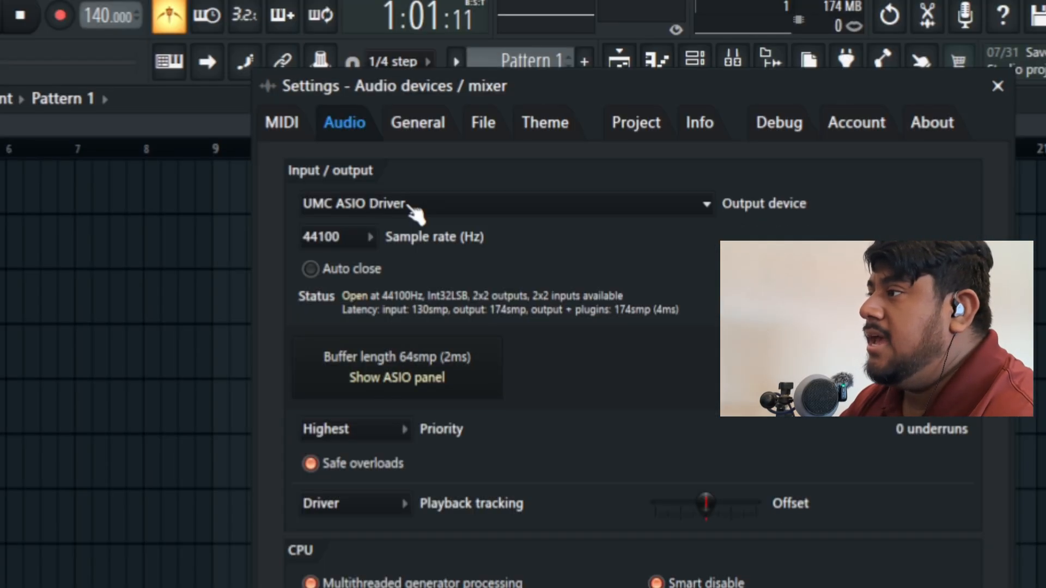
click(411, 203)
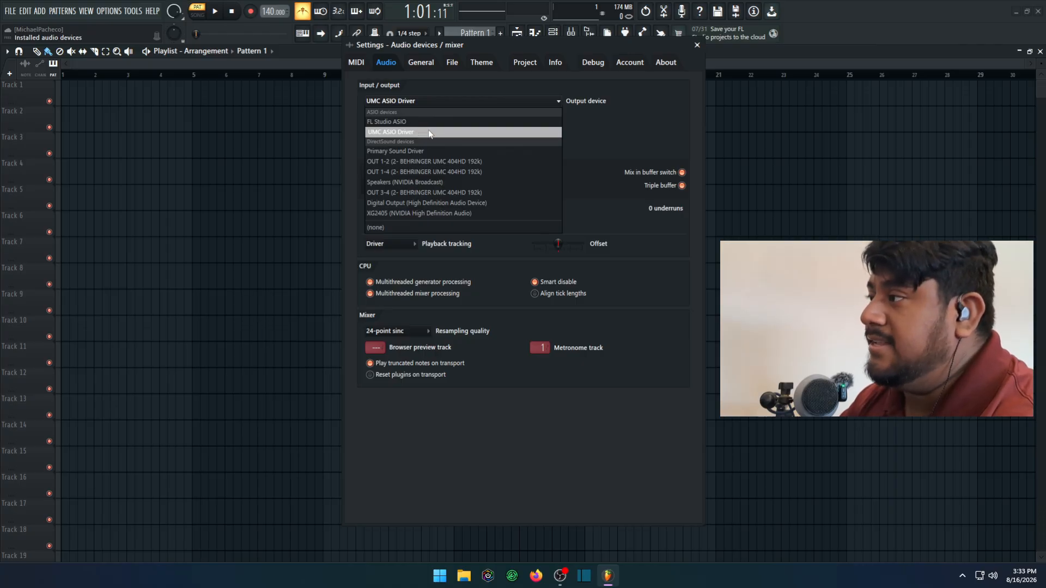
click(601, 130)
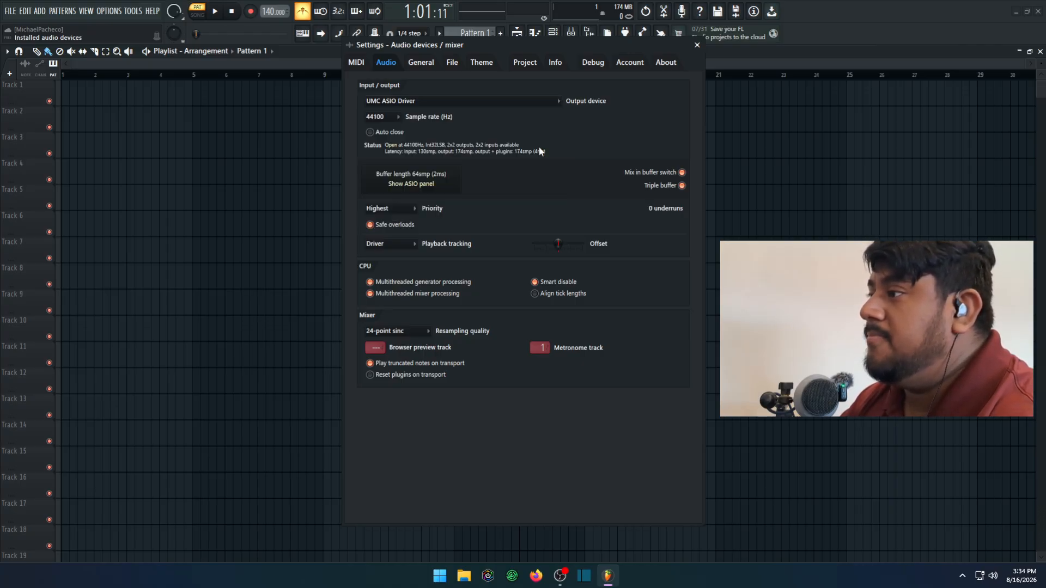
click(433, 178)
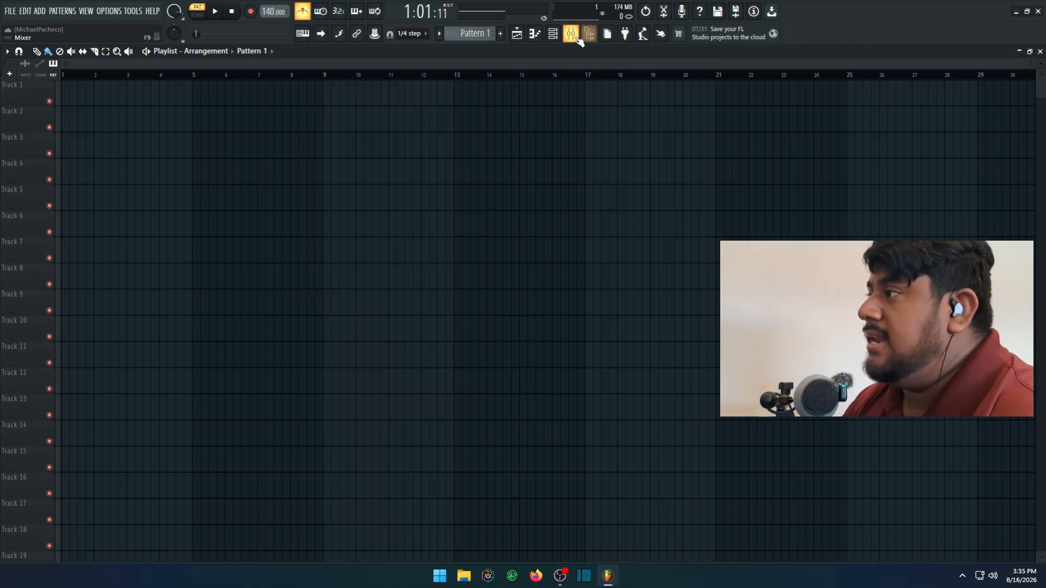
Step: Set the external input of mixer track Insert 1 to the mono input In 1 and close the mixer
click(575, 37)
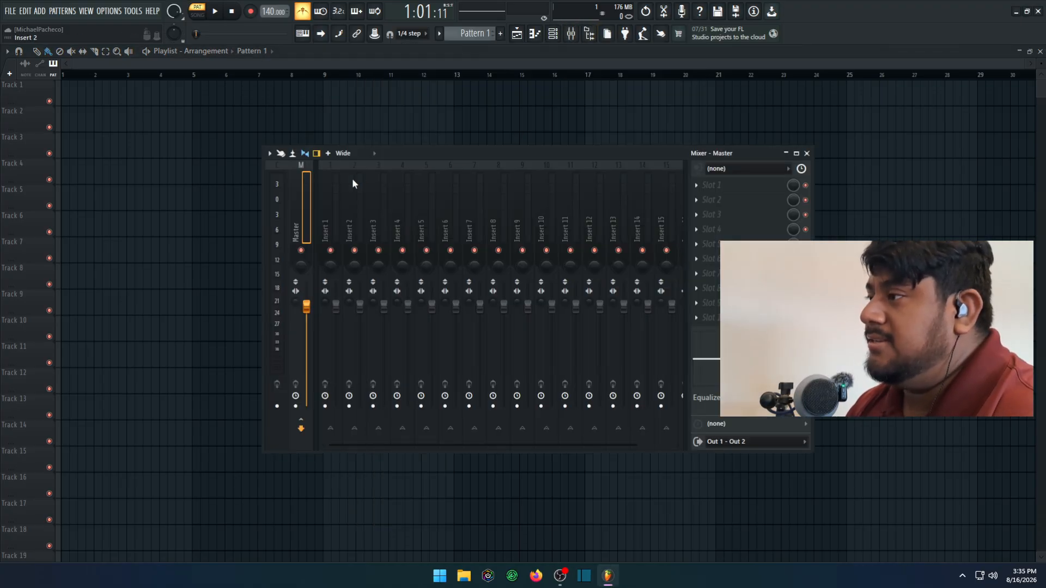
click(332, 201)
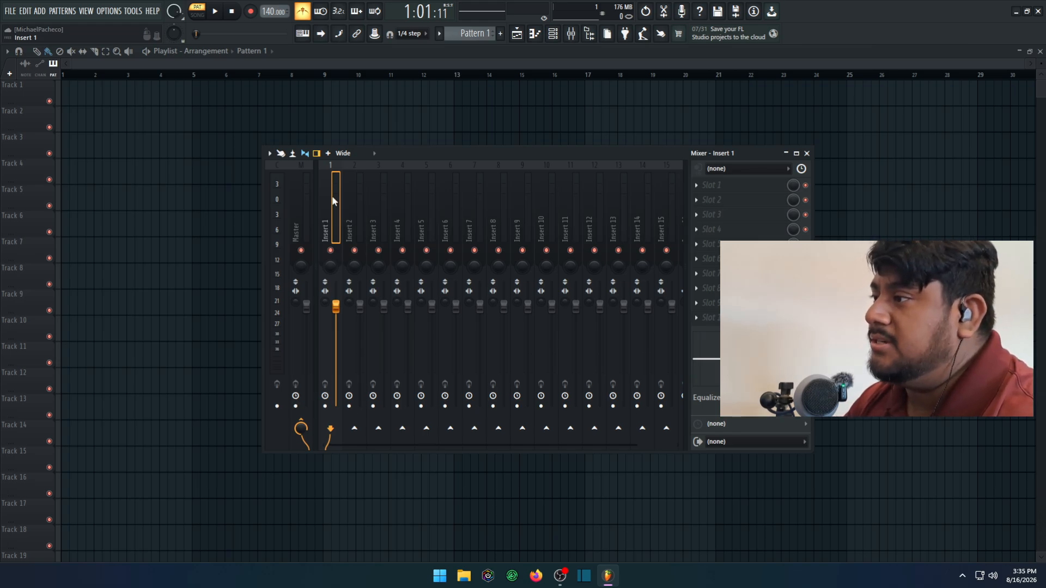
click(742, 168)
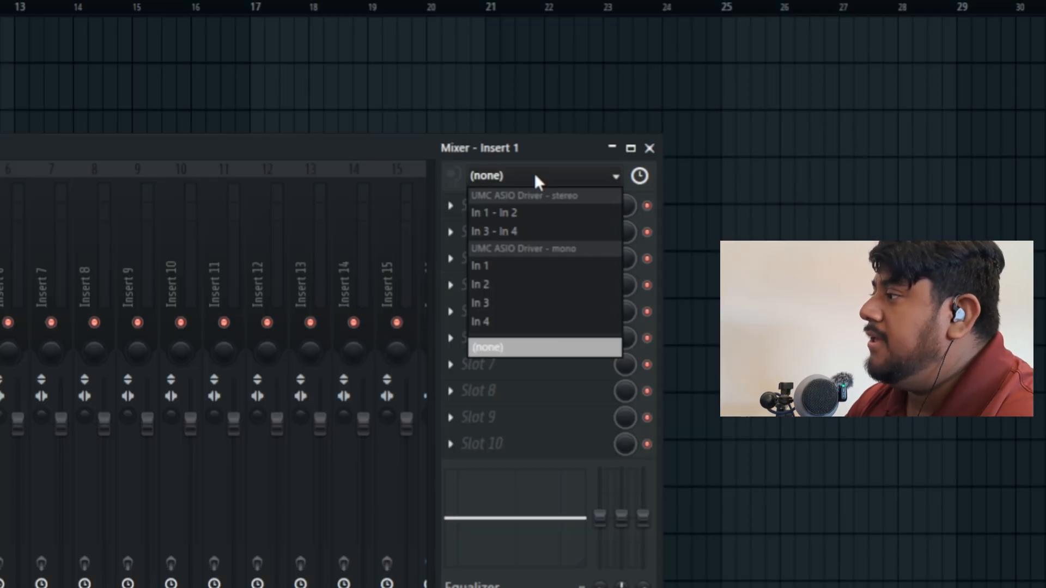
click(501, 267)
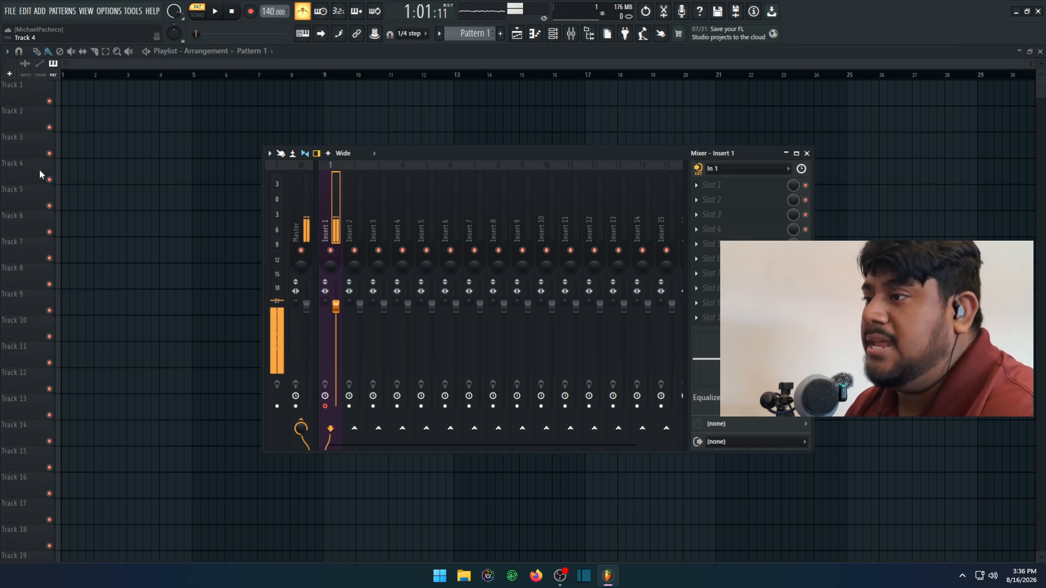
click(501, 54)
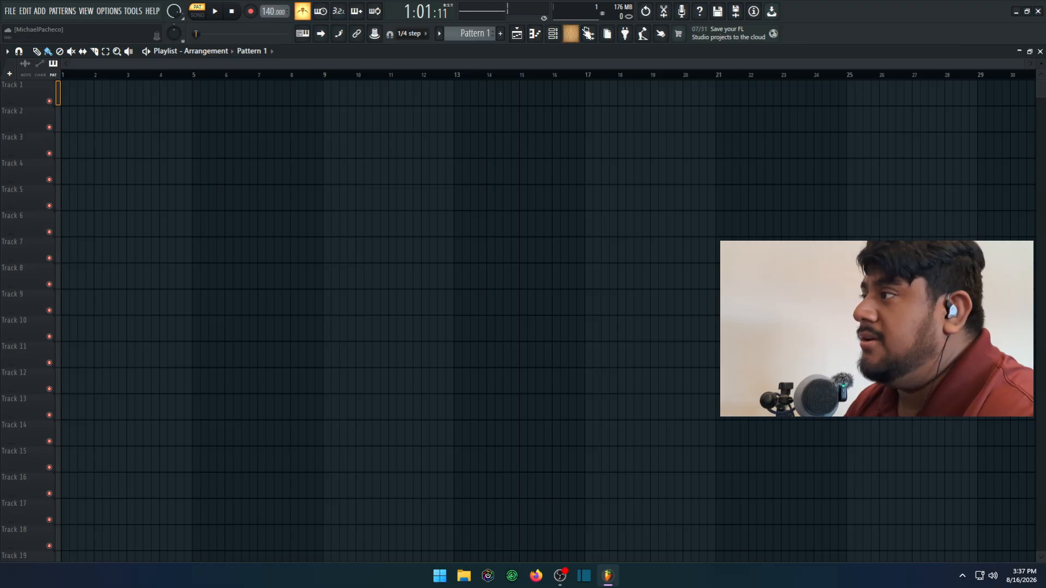
Step: Make playlist Track 1 an audio track linked to mixer track Insert 1, and increase the playlist track's height
click(581, 33)
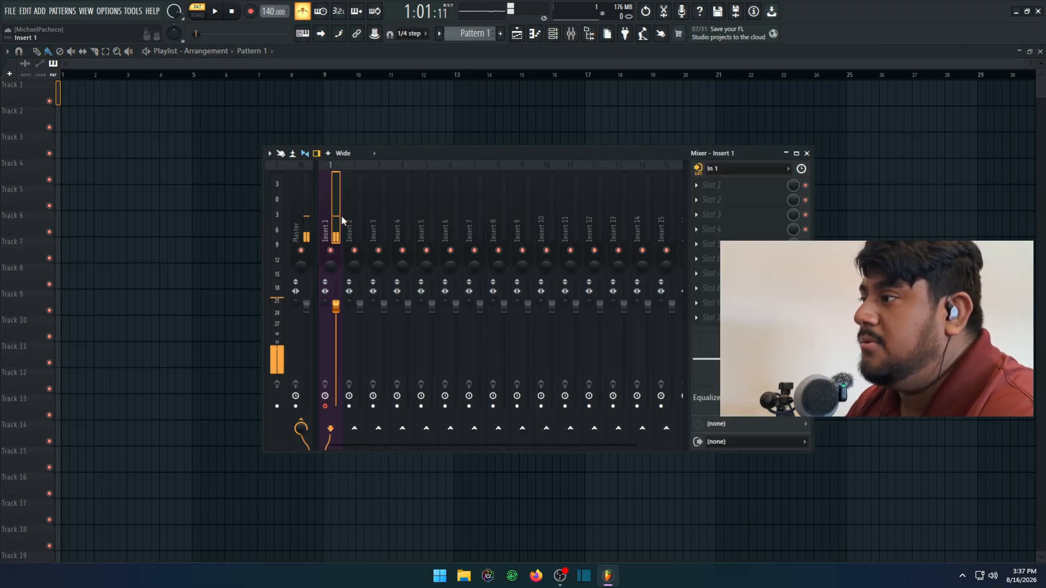
key(F9)
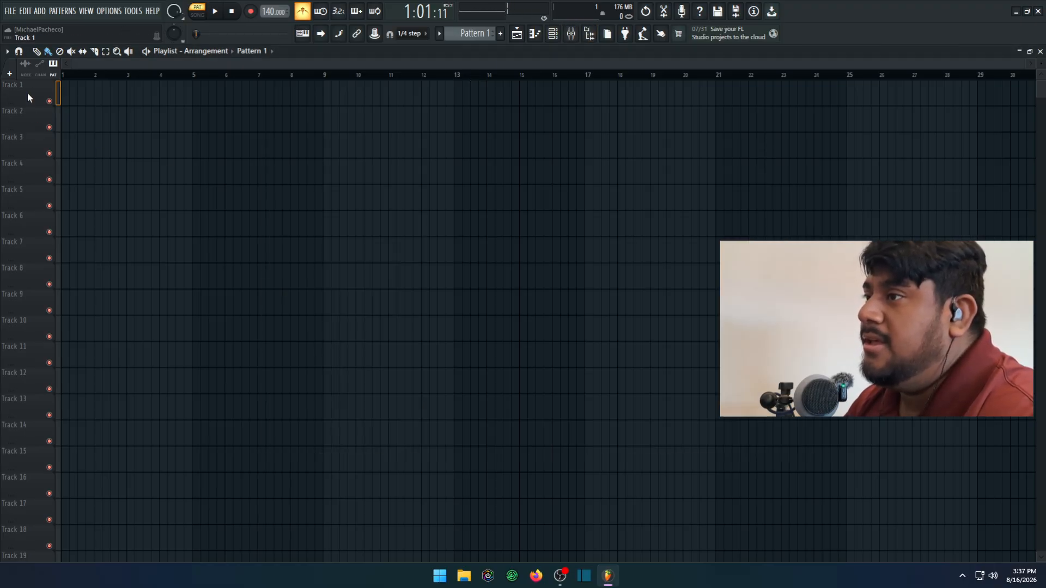
right_click(29, 97)
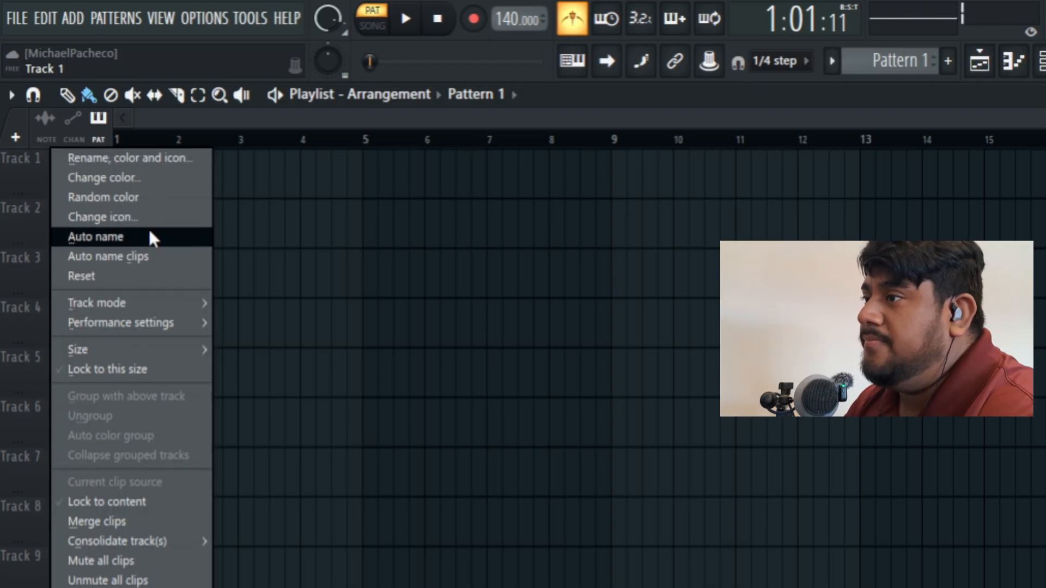
mouse_move(149, 301)
mouse_move(244, 326)
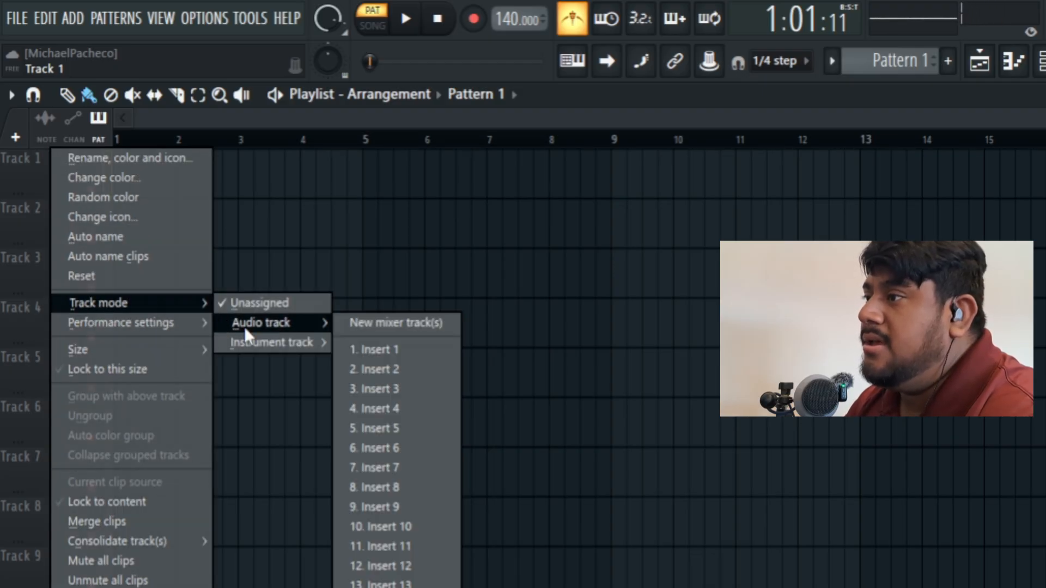
click(376, 352)
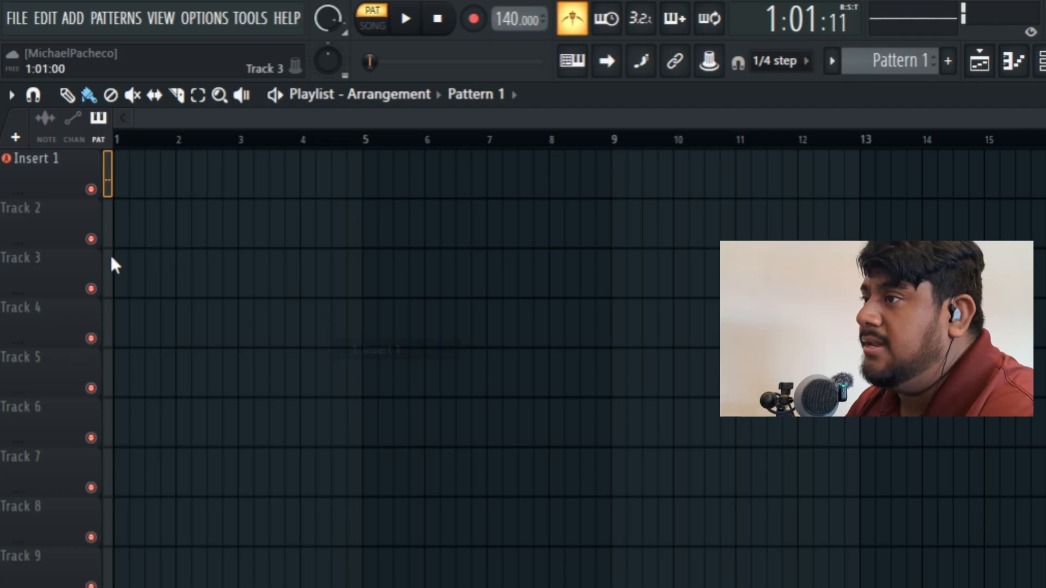
mouse_move(40, 203)
mouse_down()
mouse_move(39, 368)
mouse_move(23, 197)
mouse_up()
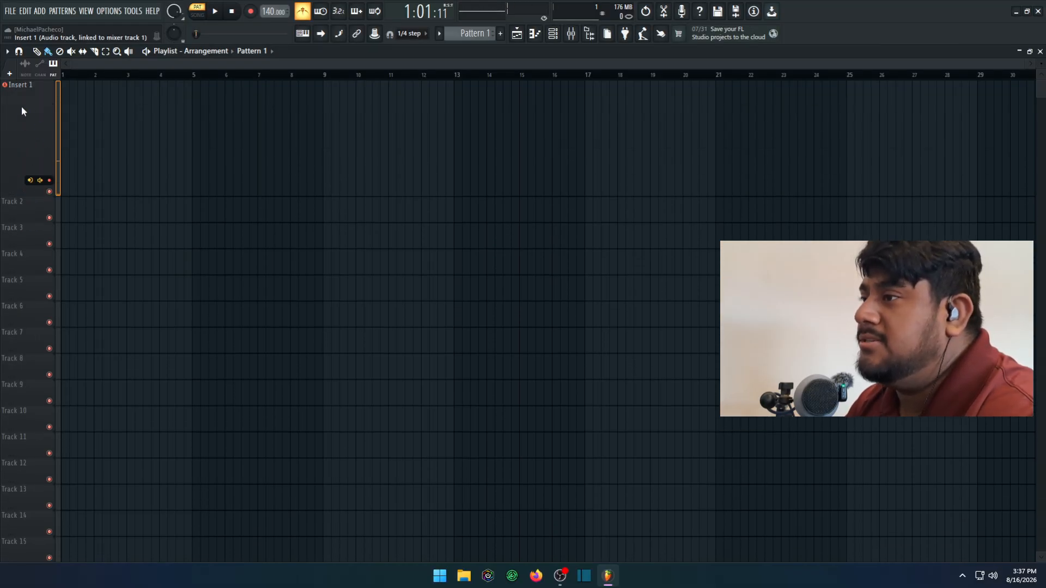
Step: Change the color of the Insert 1 playlist track to Green Yellow (#97EE47)
click(570, 33)
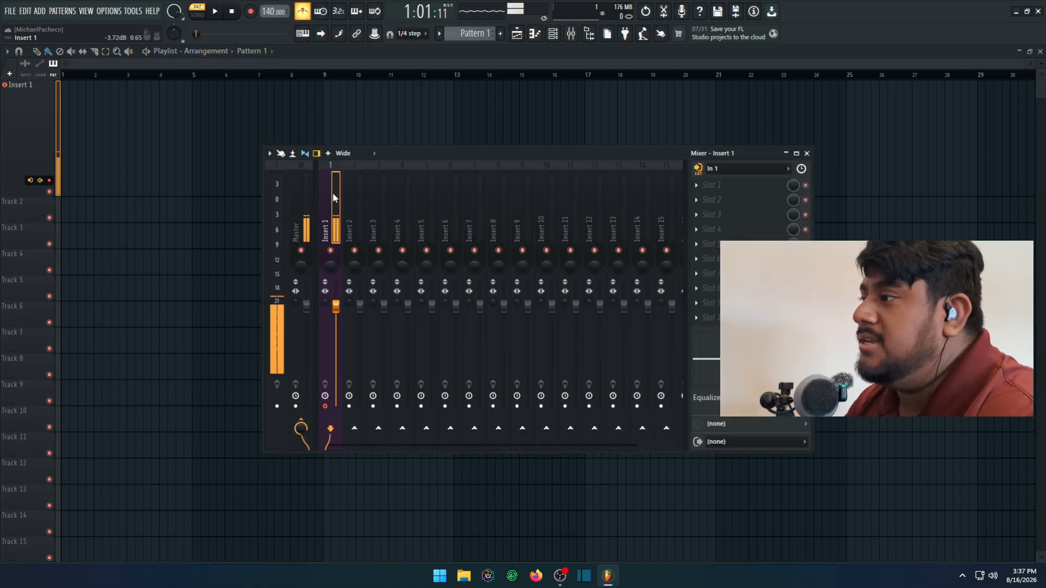
right_click(30, 115)
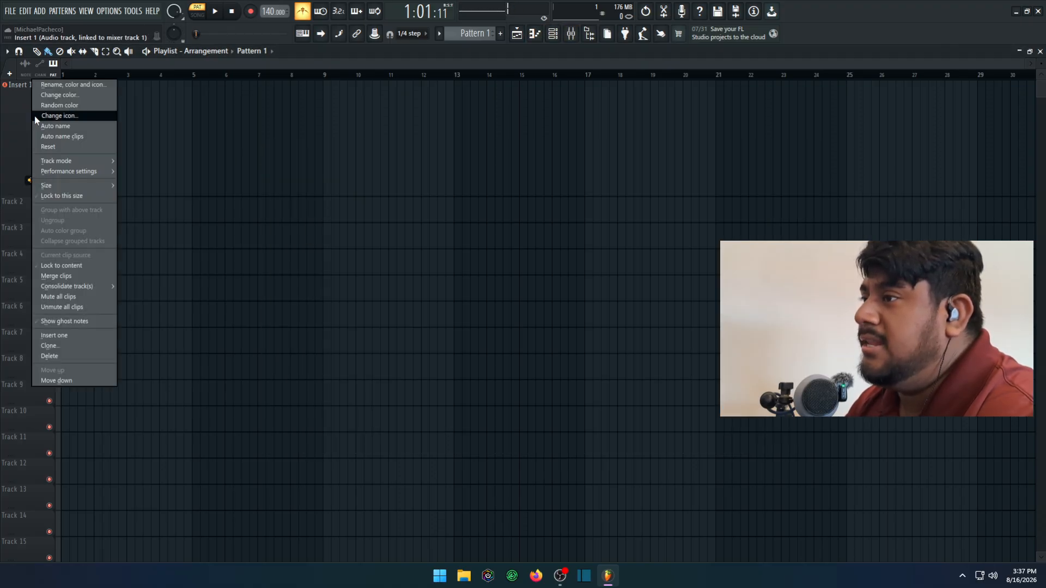
click(64, 98)
click(112, 434)
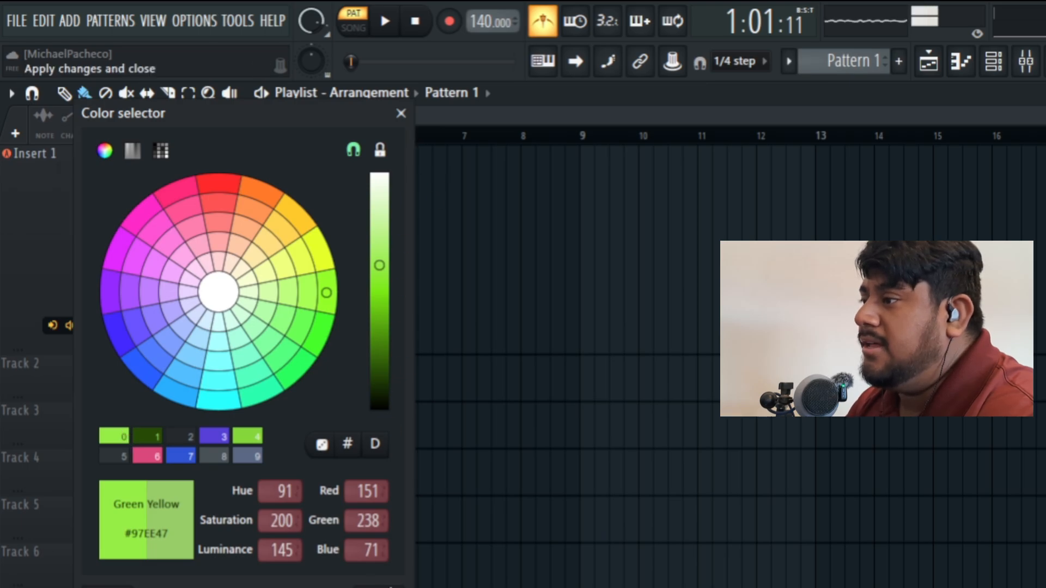
click(401, 113)
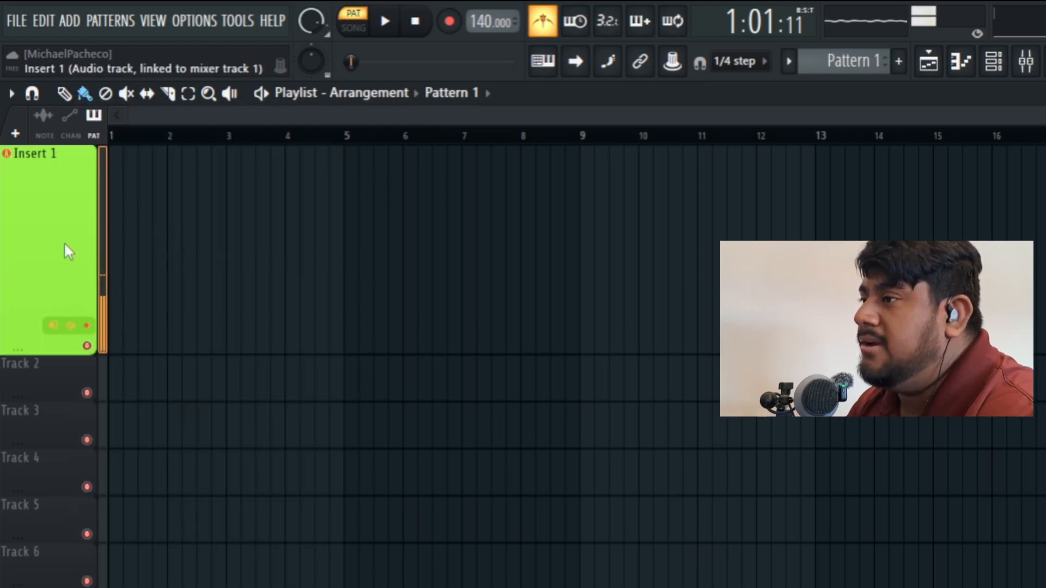
Step: Rename the green playlist track to MIC and check the linked track in the mixer
right_click(44, 181)
click(139, 154)
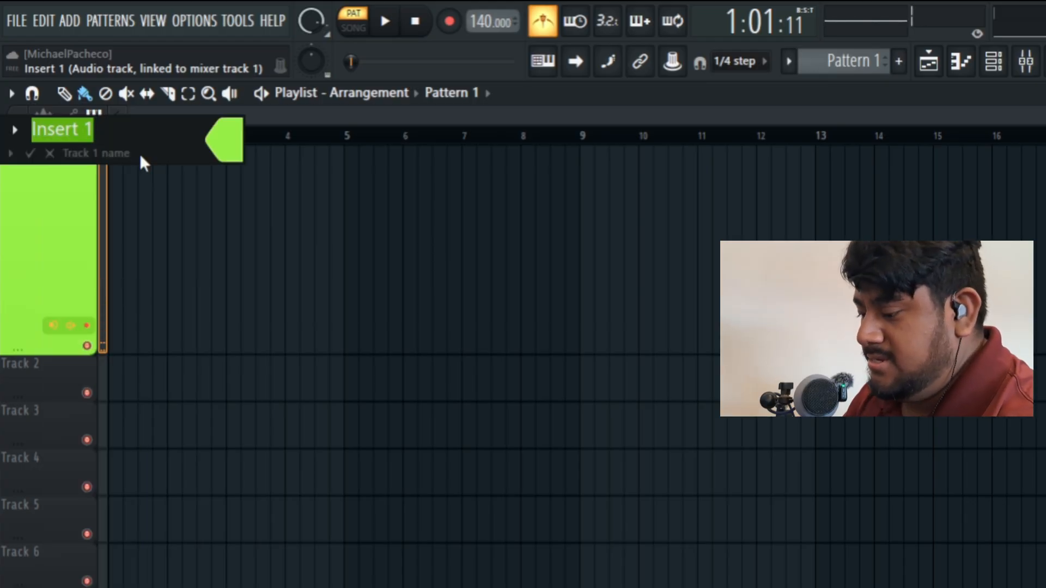
text(MIC)
key(Return)
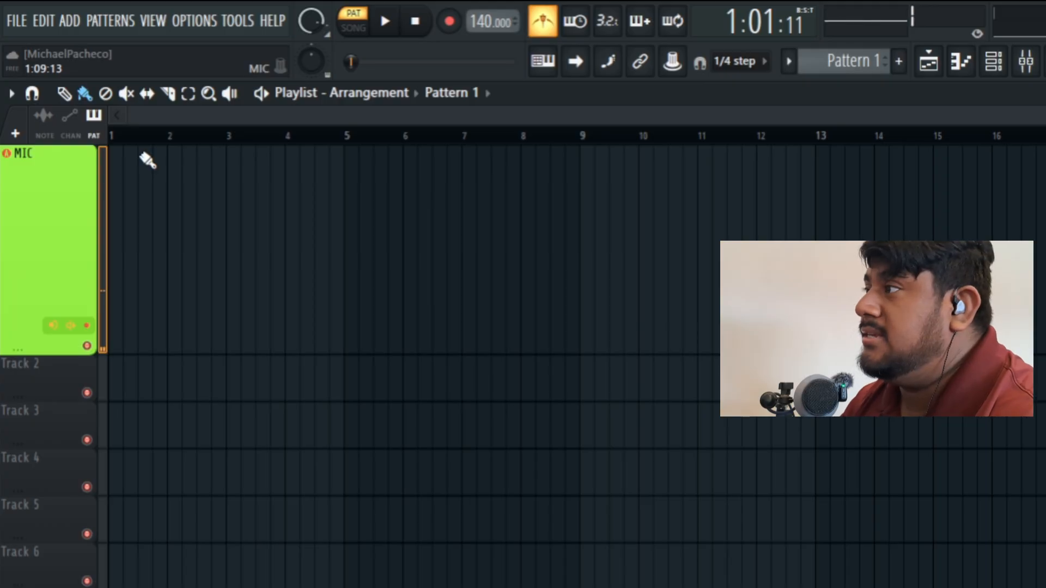
click(1026, 61)
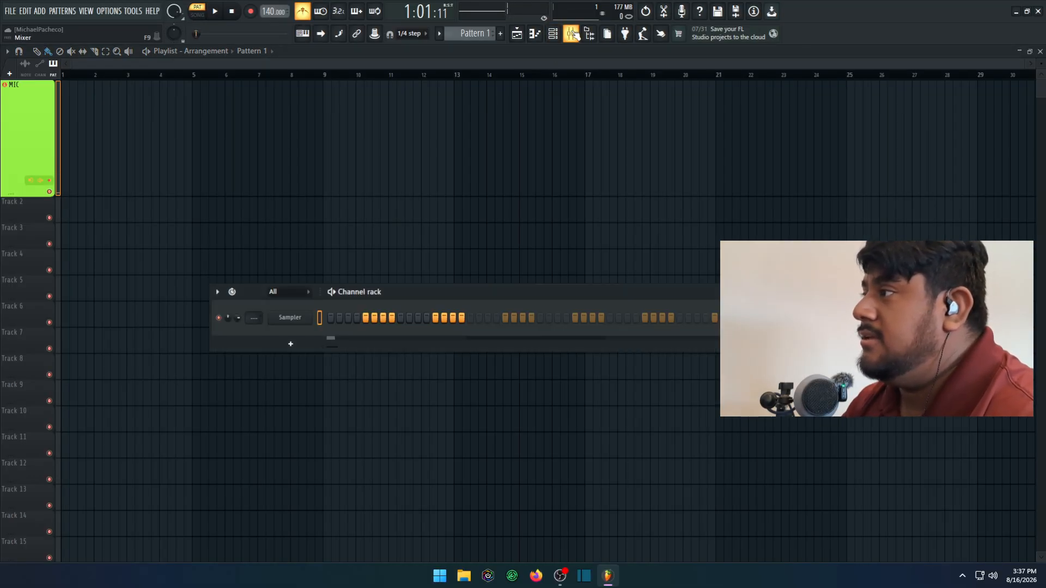
click(571, 33)
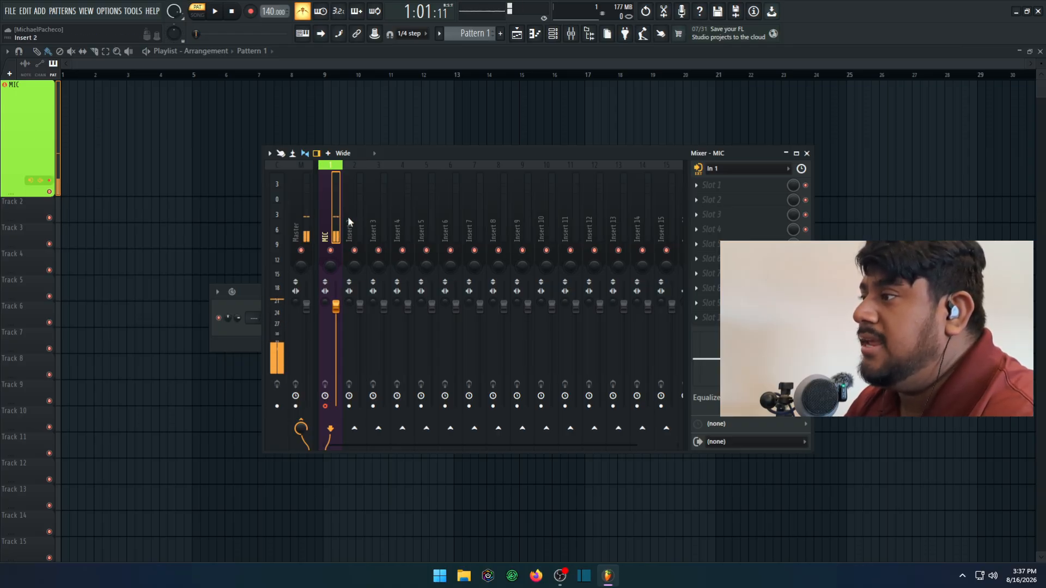
Step: Record a microphone take onto the MIC track in song mode, starting at bar 9 and stopping around bar 15
click(325, 76)
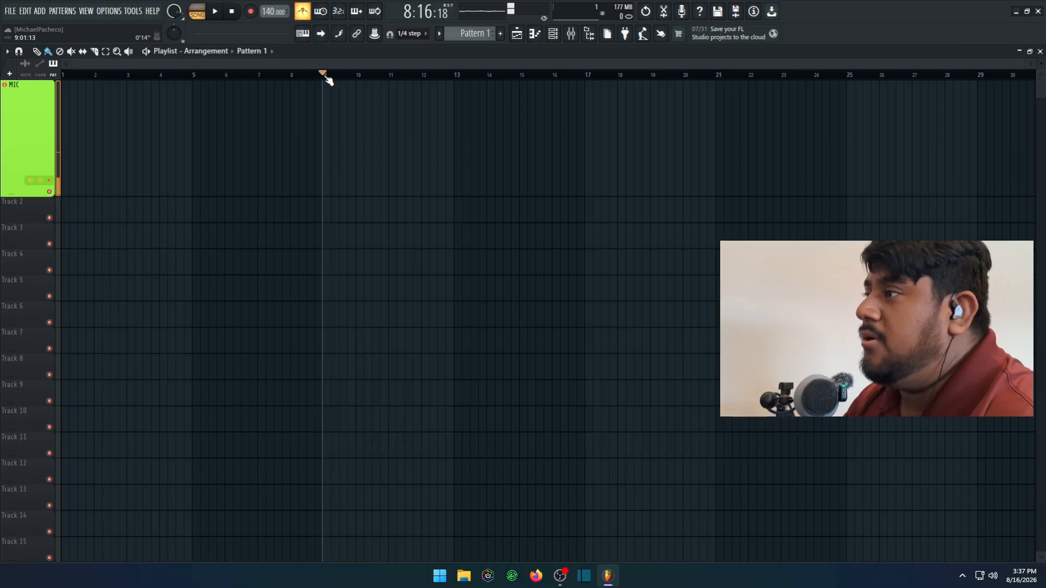
click(250, 11)
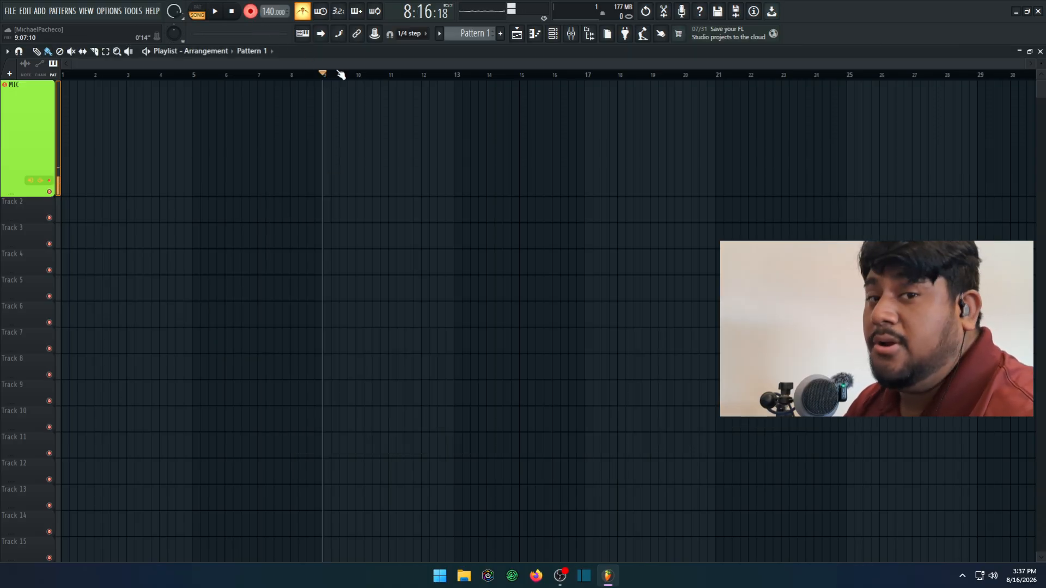
key(space)
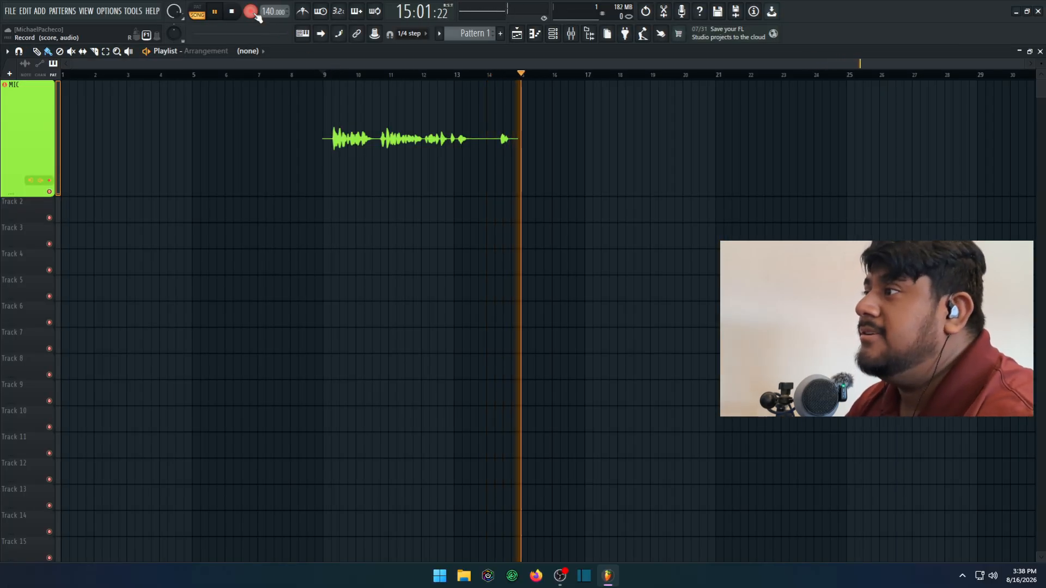
key(space)
Step: Disarm the MIC track for recording and play back the recorded clip from bar 9
click(323, 75)
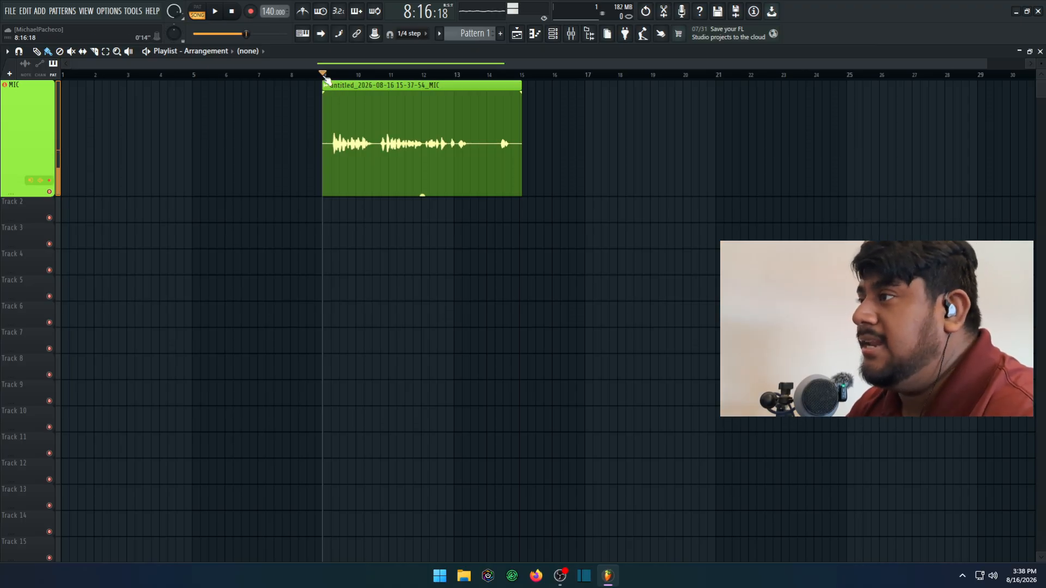
click(573, 35)
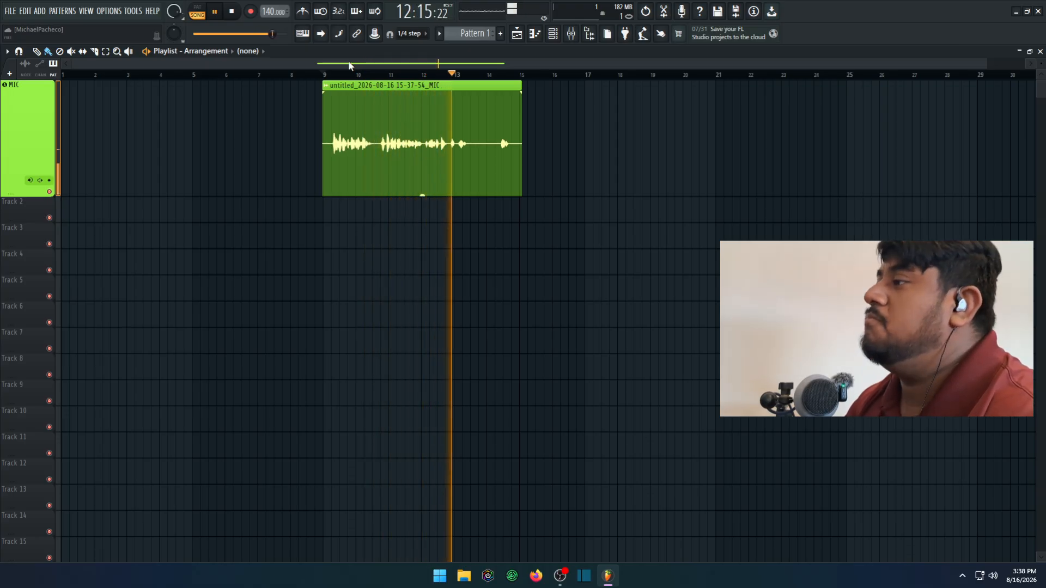
key(space)
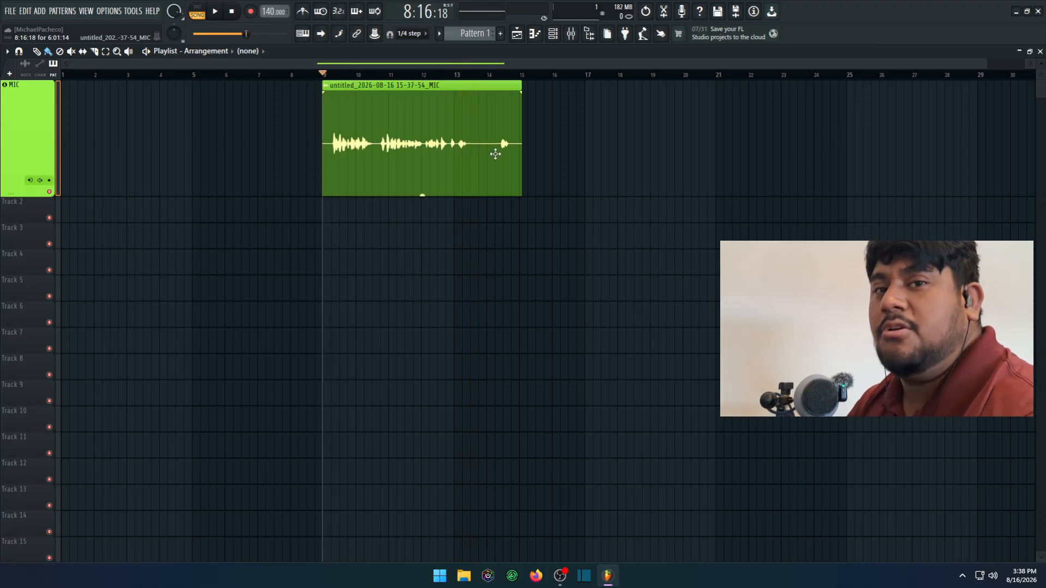